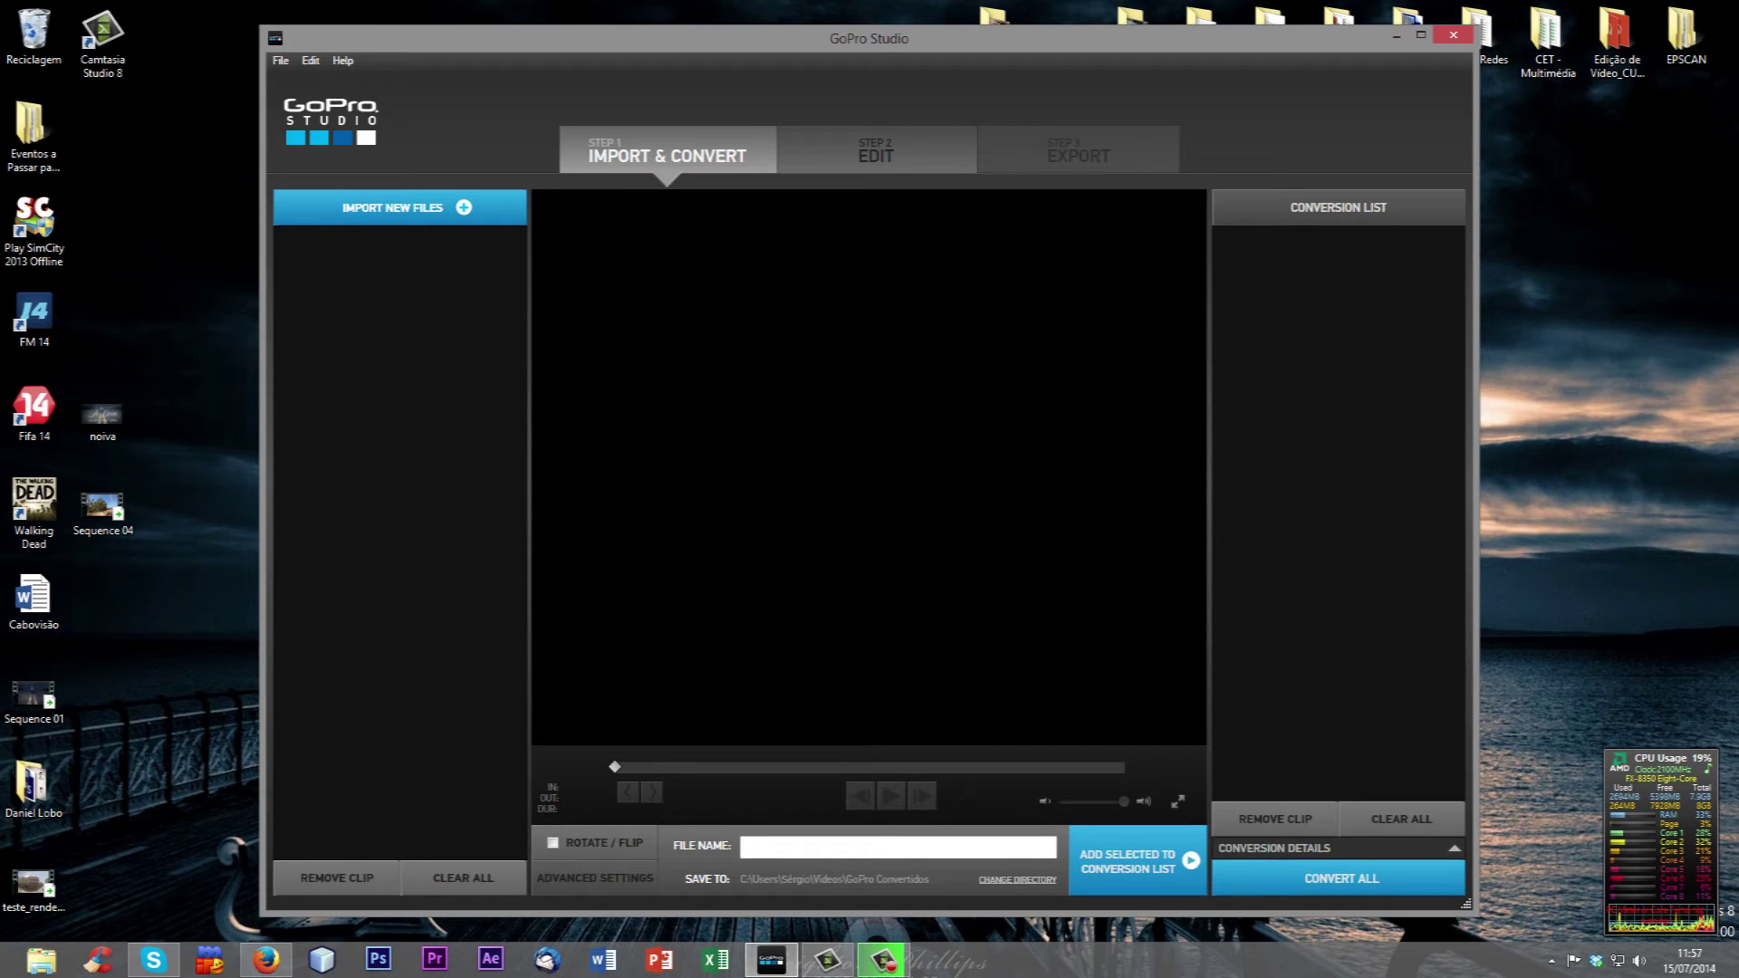
Import the GOPR0335 clip from the camera's removable drive, sorting clips by size
key(ctrl+o)
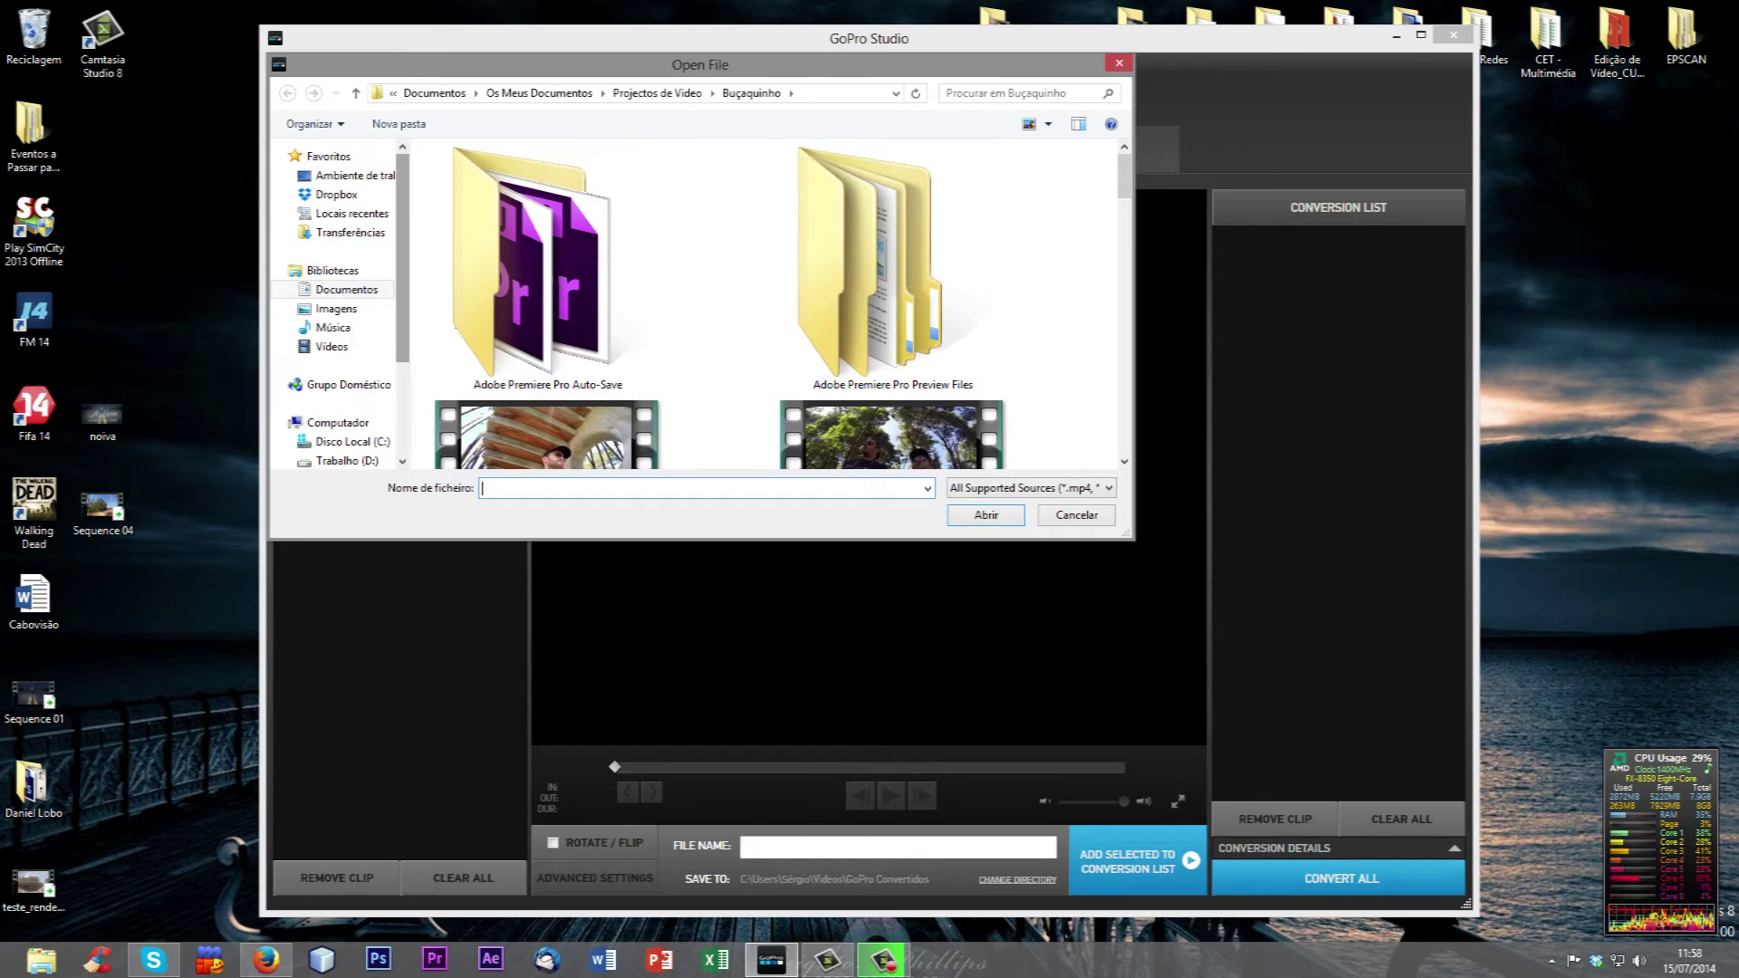
click(353, 395)
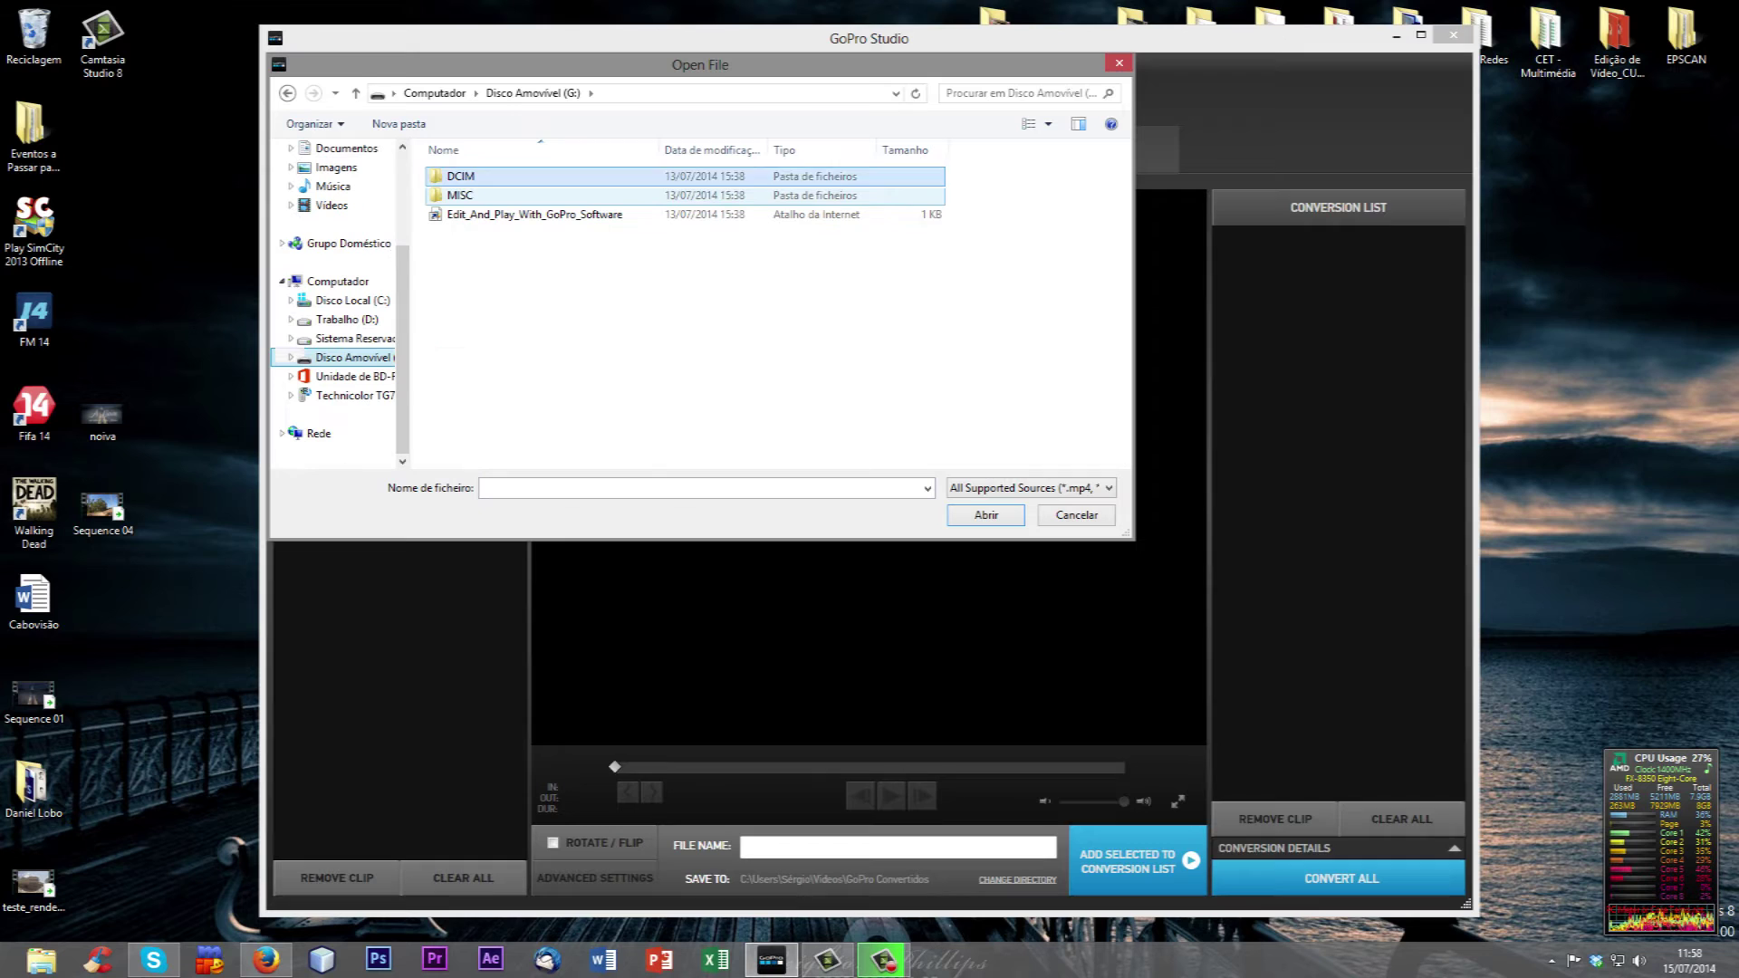
double_click(462, 174)
double_click(462, 176)
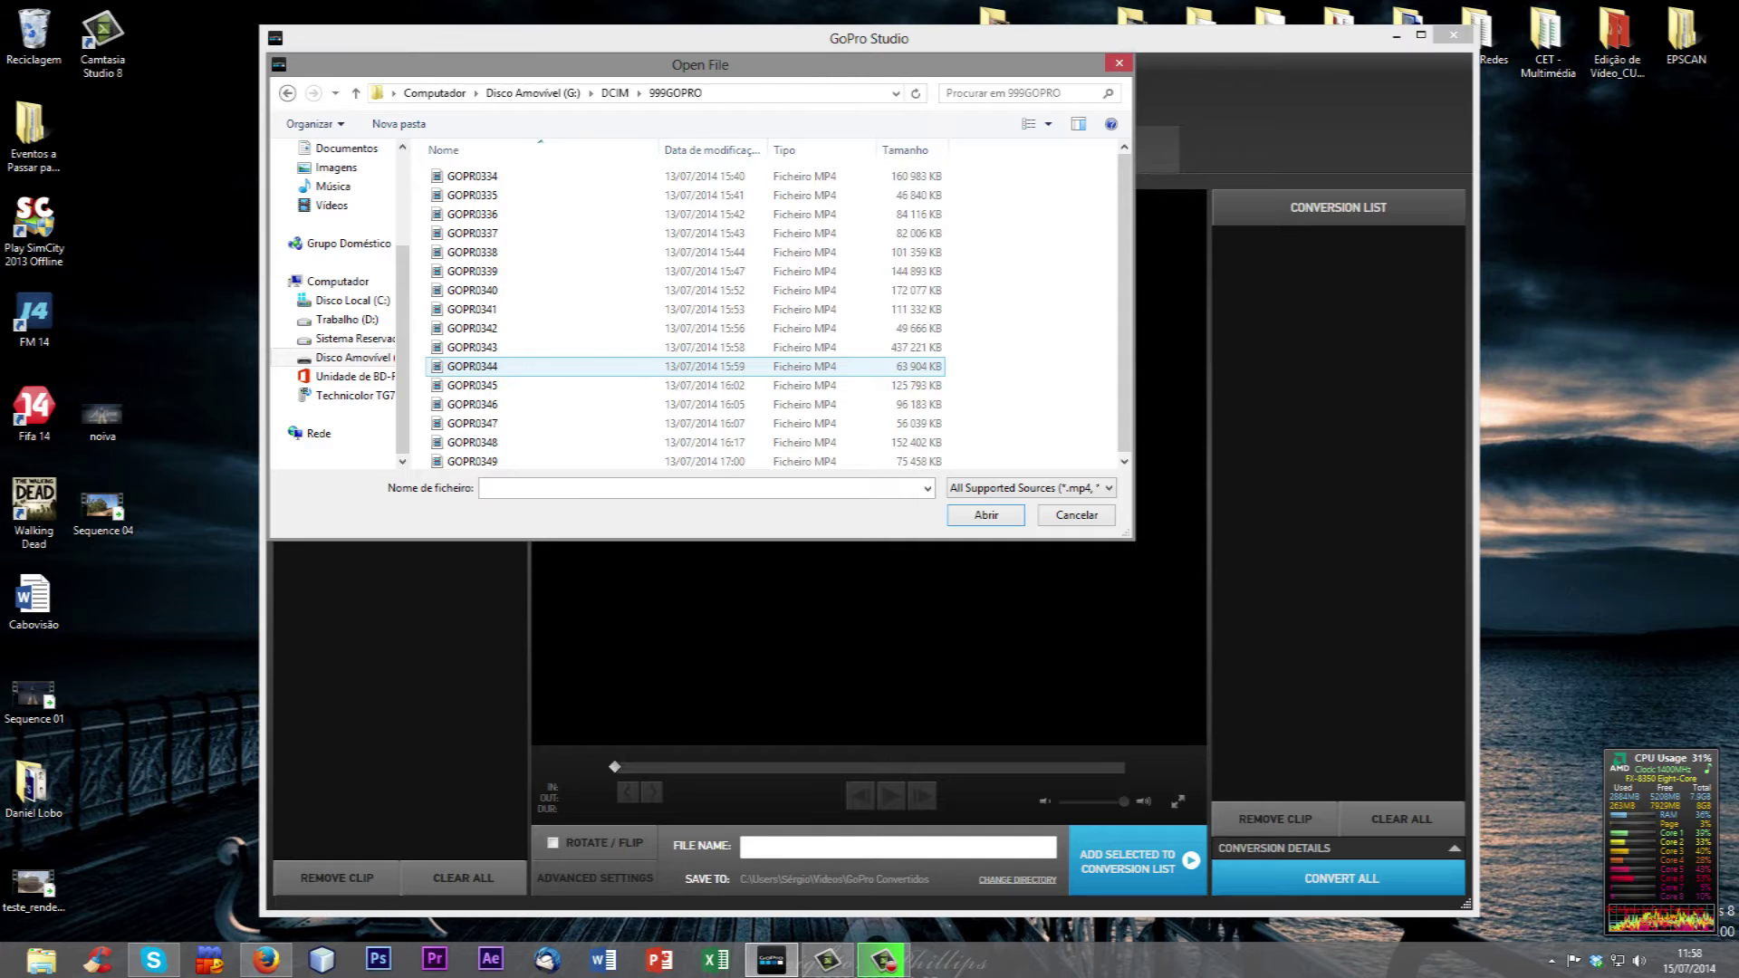
click(906, 149)
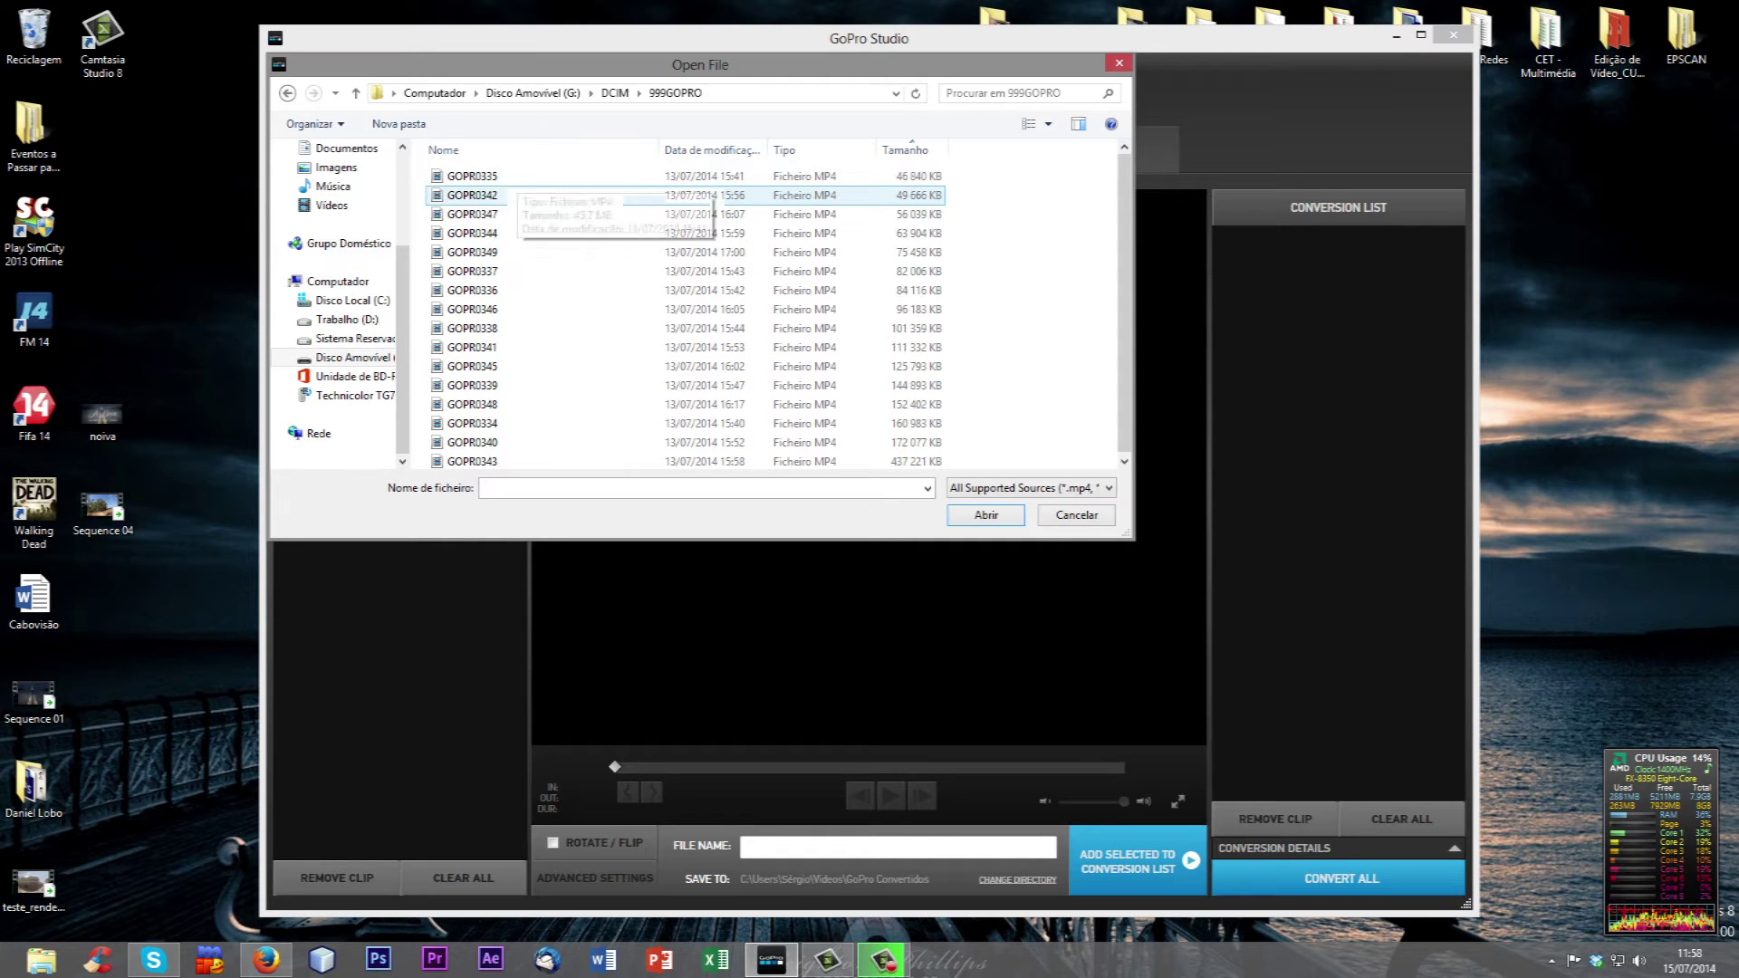
text(G()
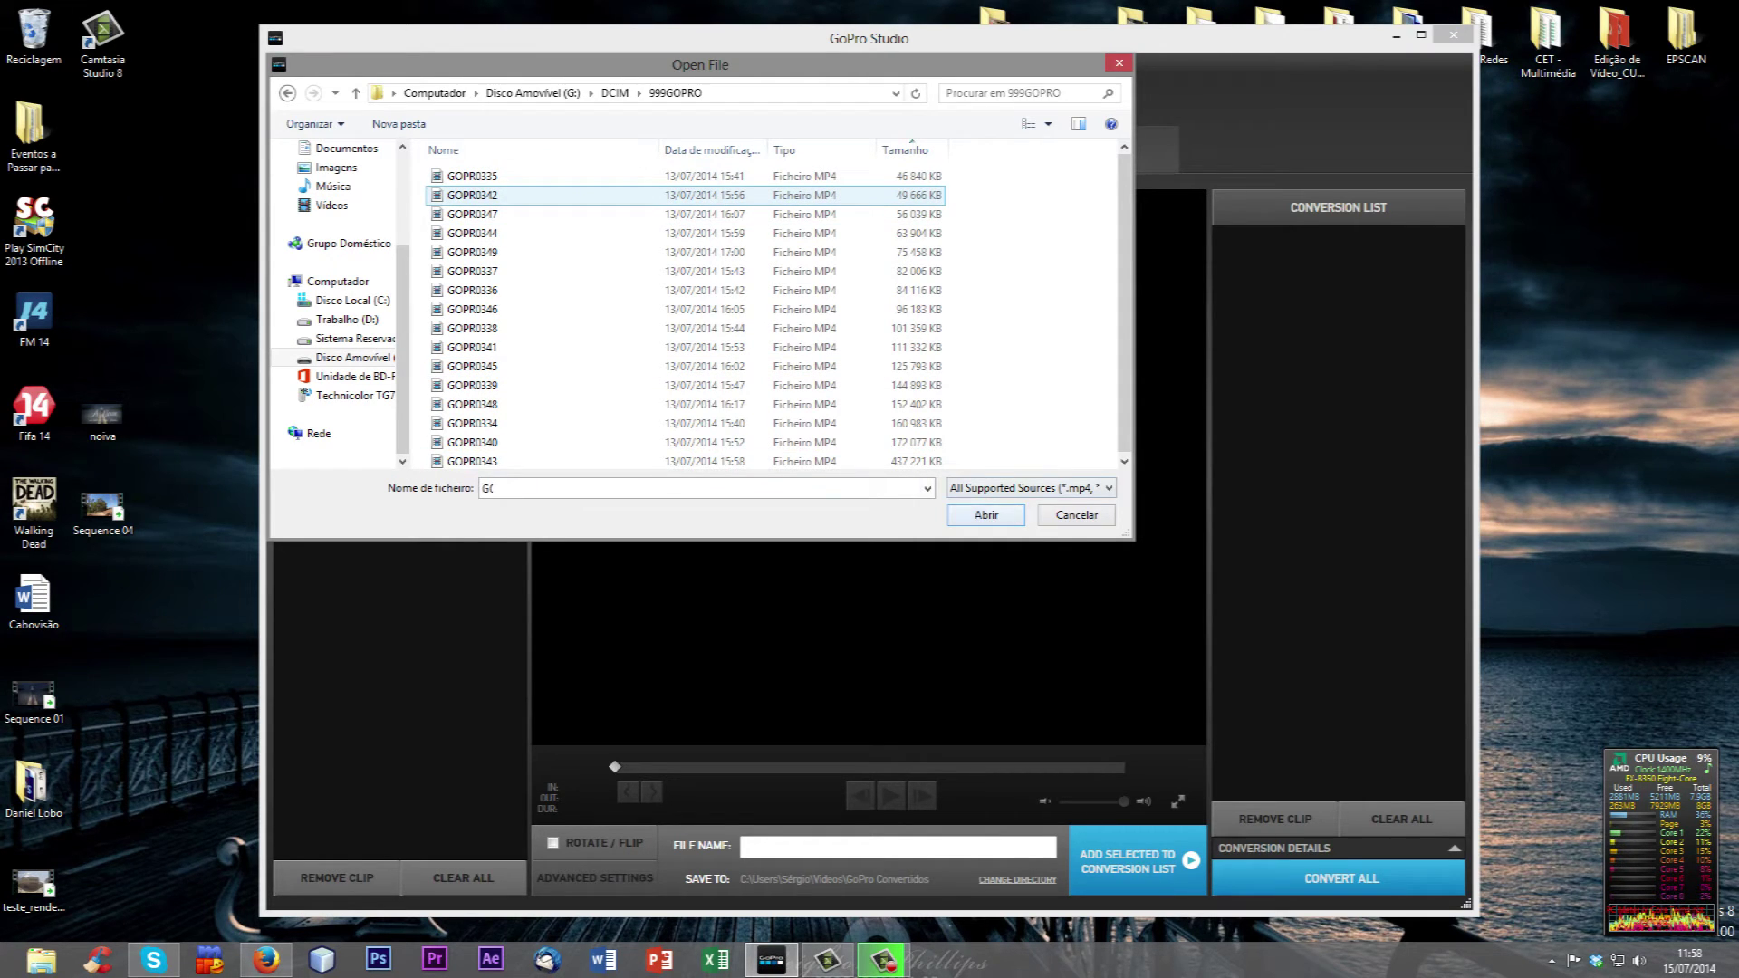
click(471, 175)
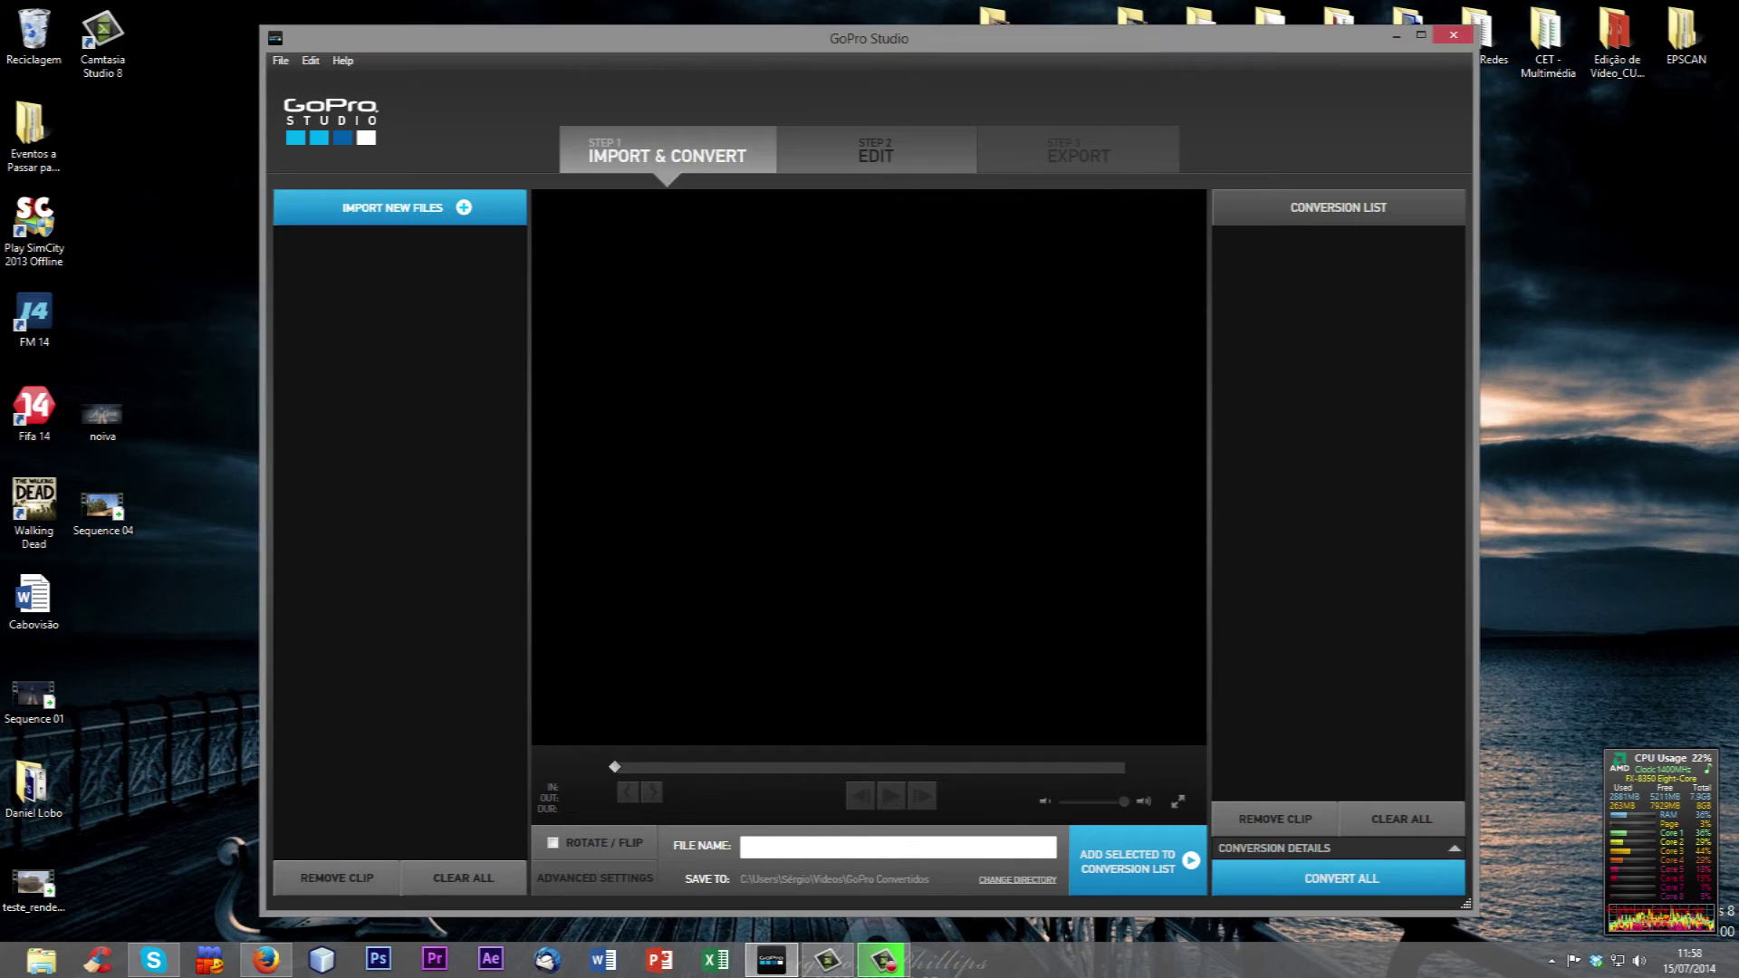
key(Return)
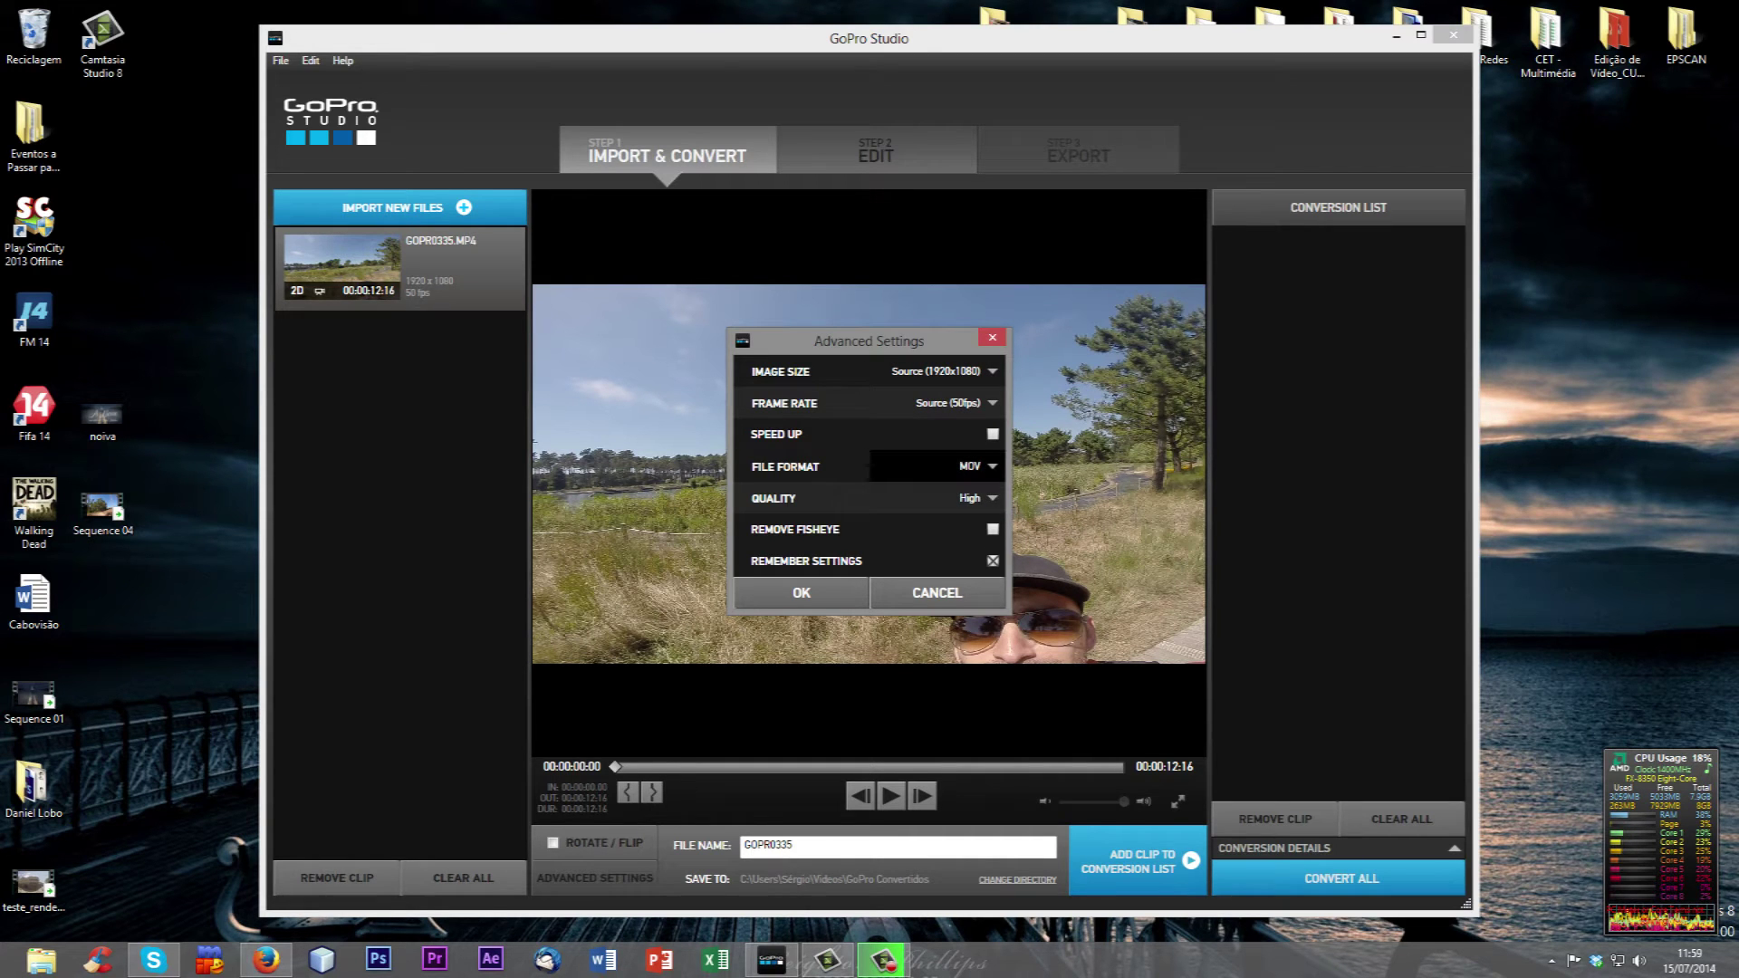
Change the output file format from MOV to AVI and confirm the conversion
click(952, 465)
click(937, 507)
click(951, 466)
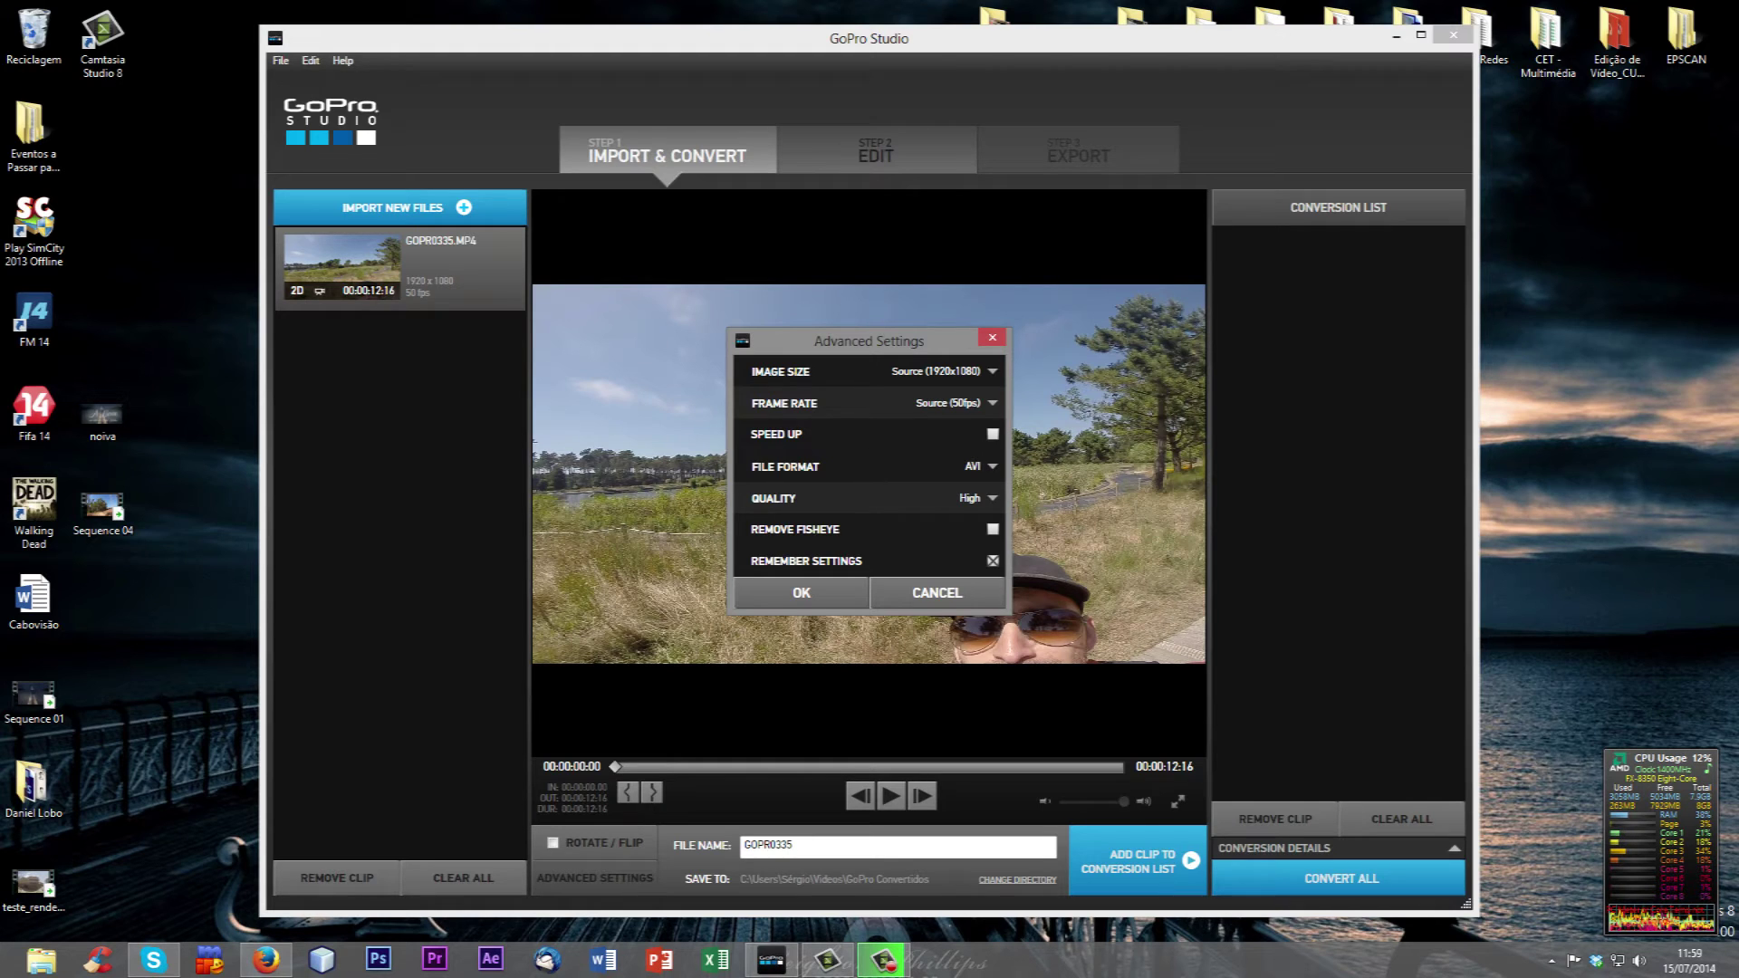
click(802, 593)
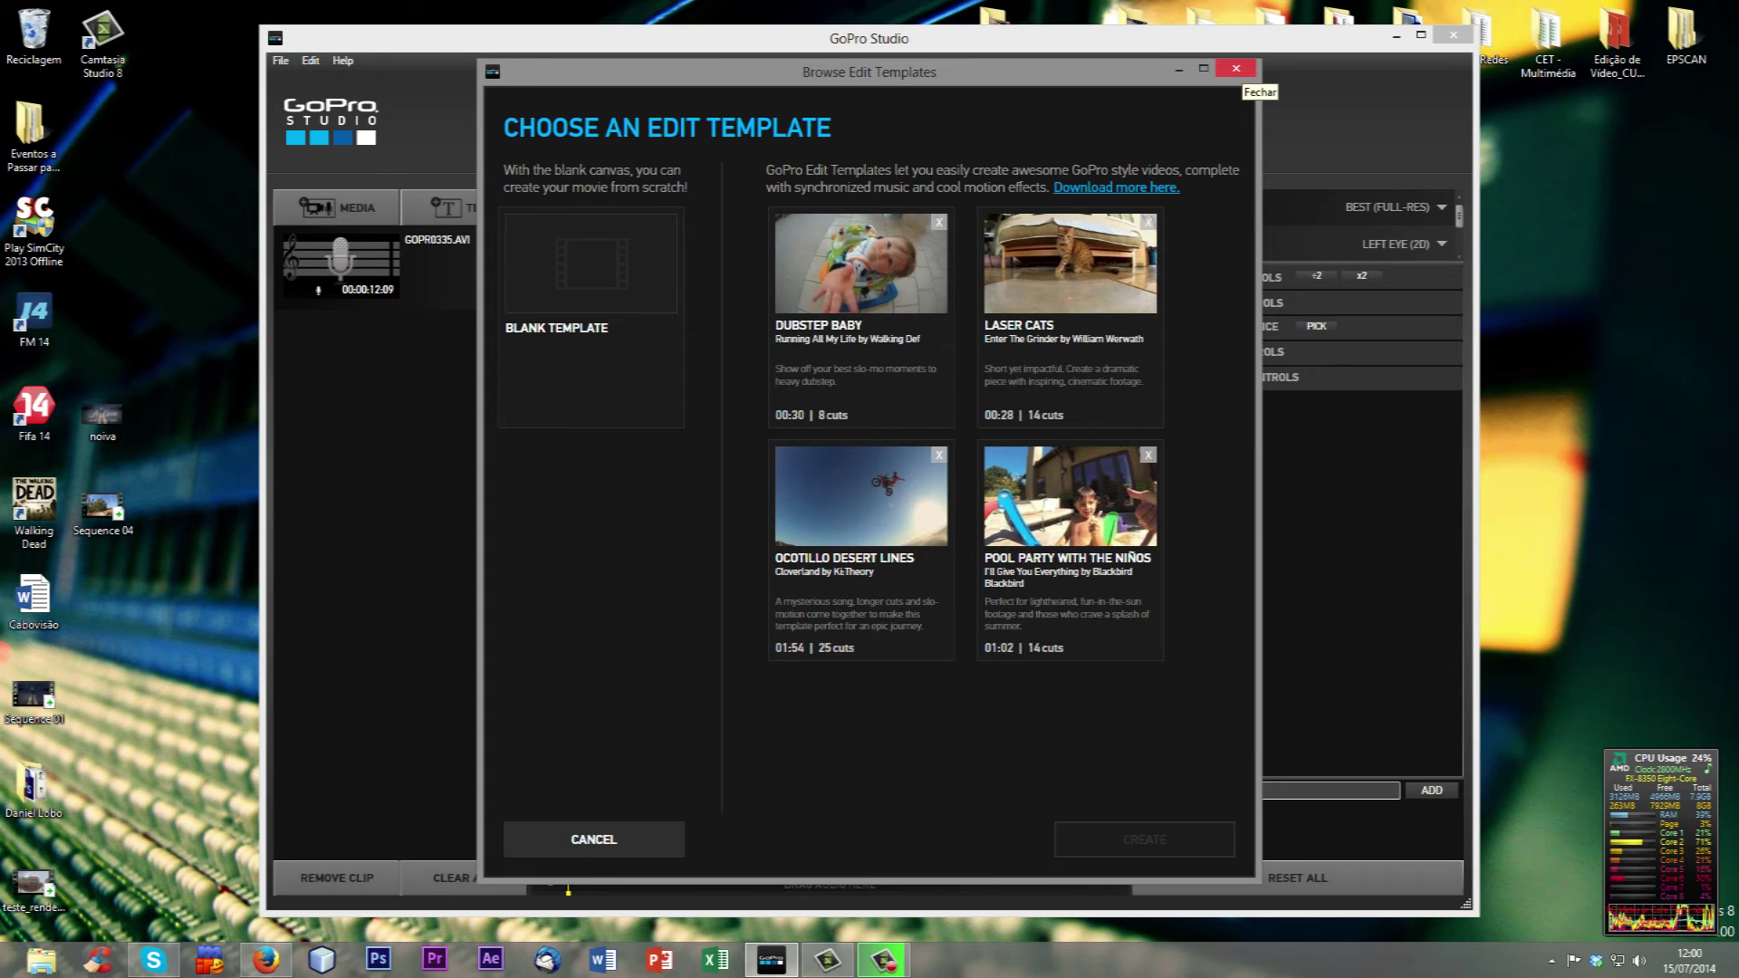
click(1235, 69)
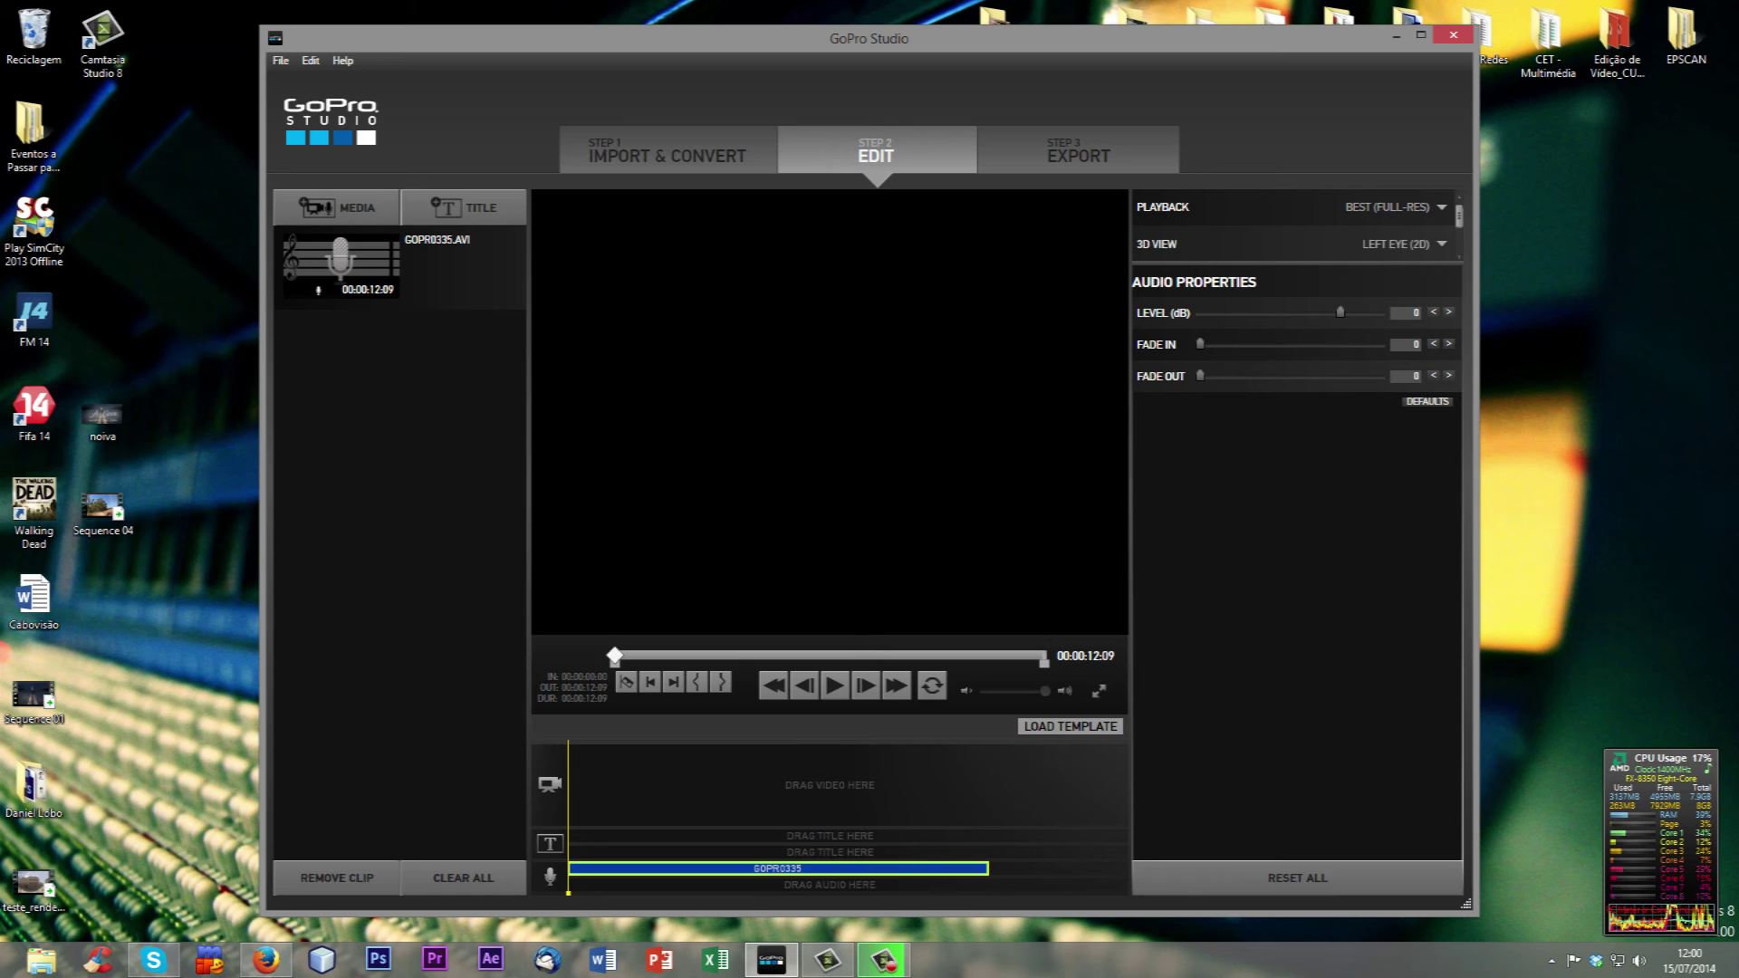
click(812, 788)
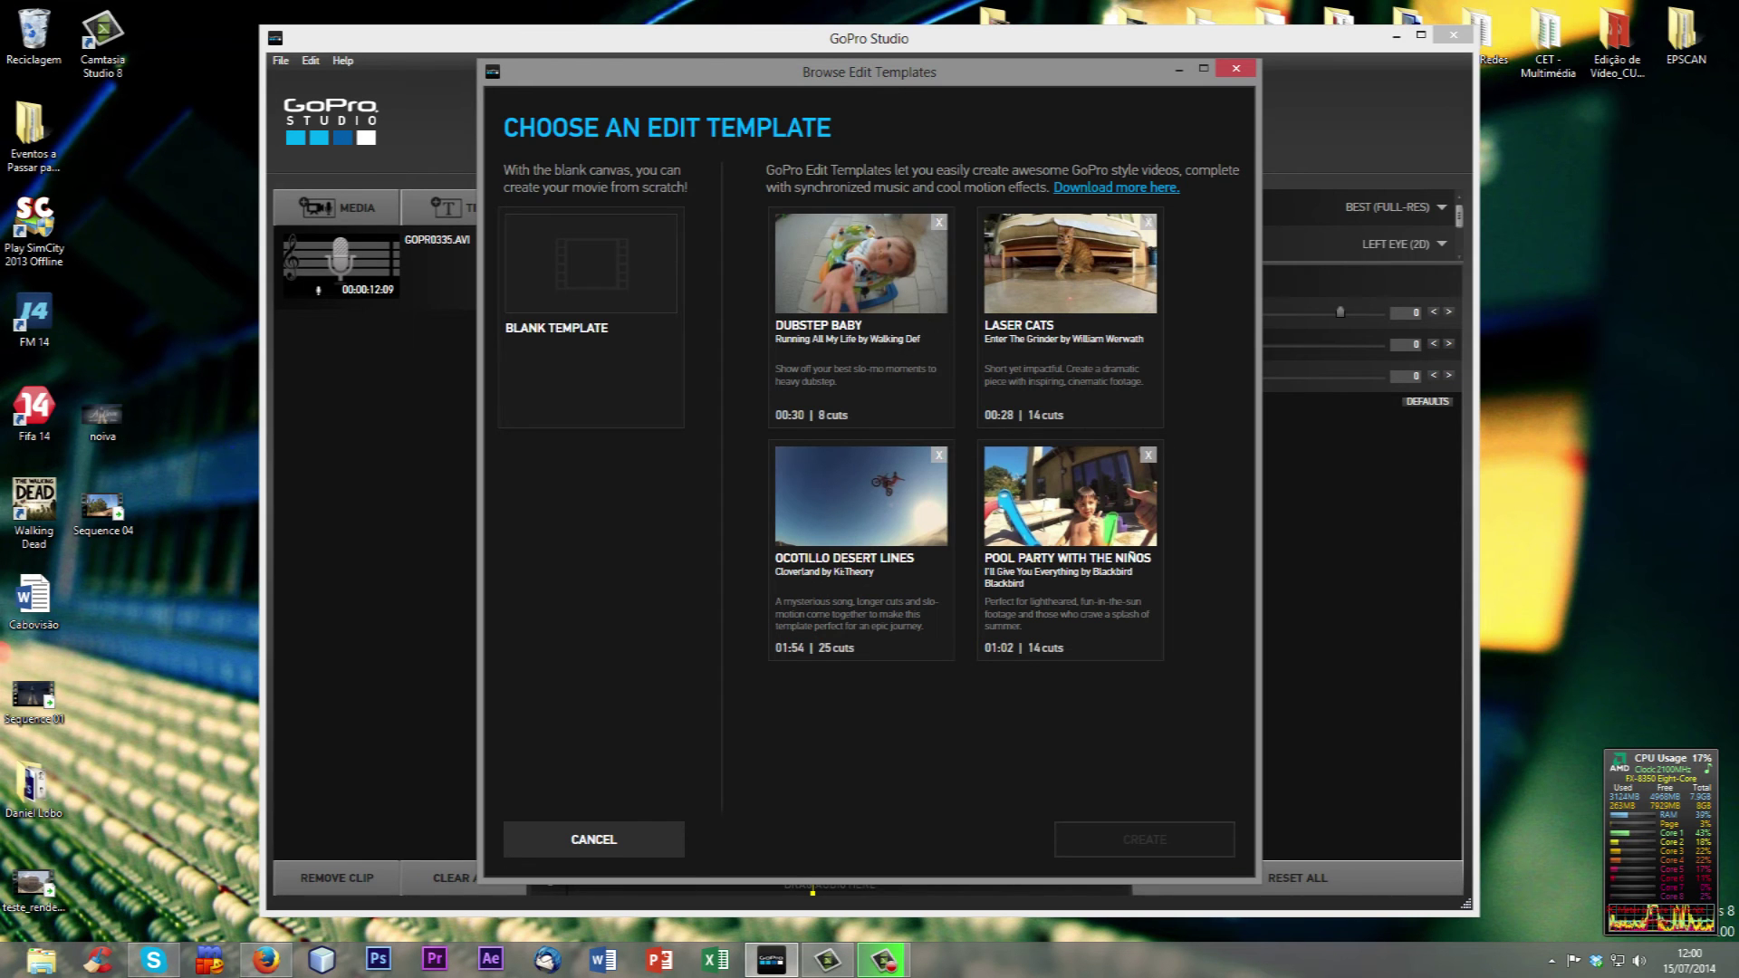
Create an edit from the Dubstep Baby template
click(860, 313)
click(1143, 838)
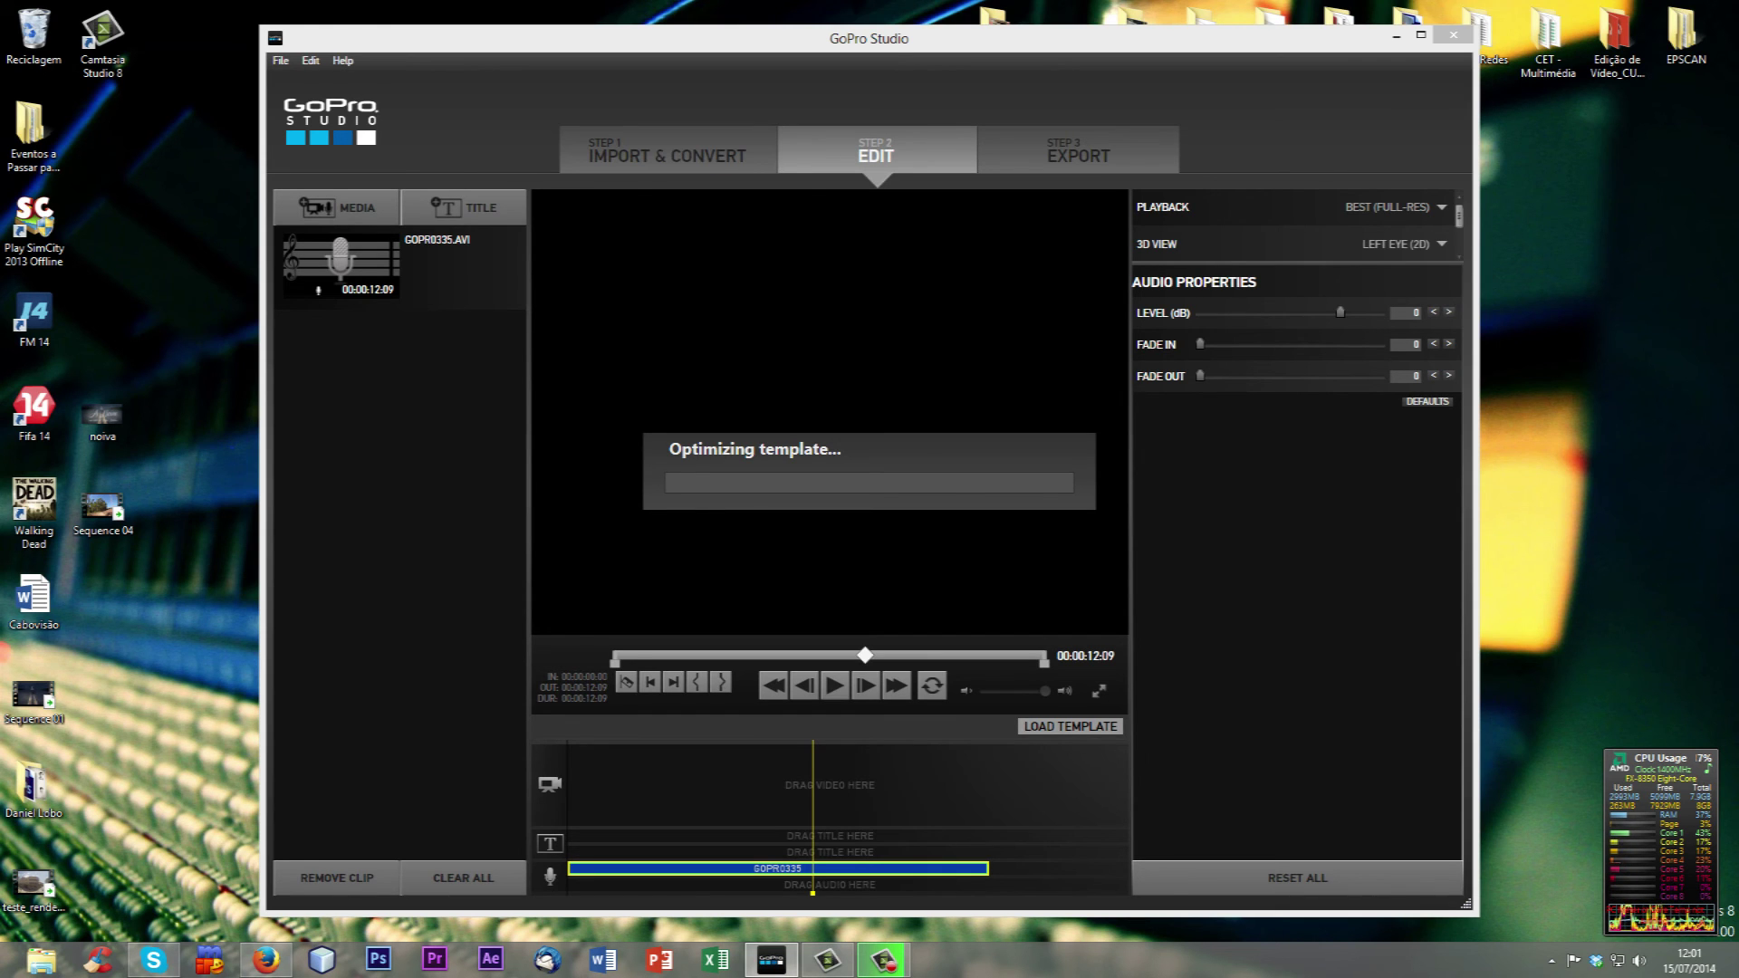
Return to STEP 1 Import & Convert to view the converted GOPR0335 clip
click(667, 149)
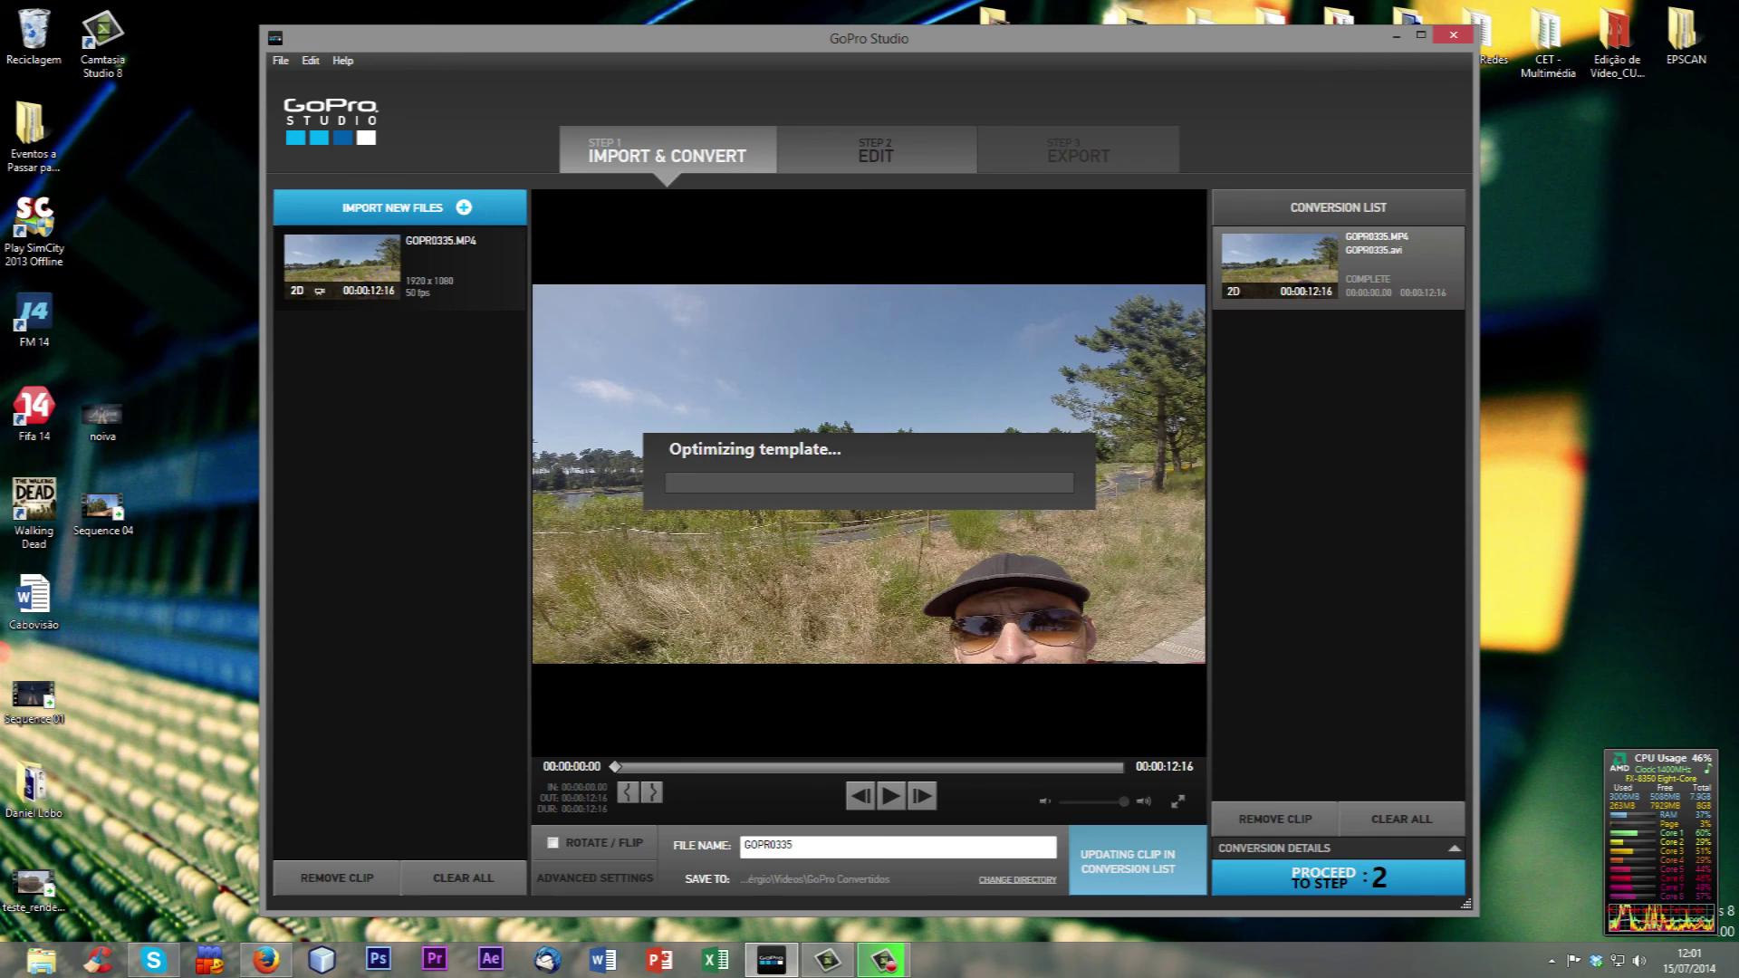